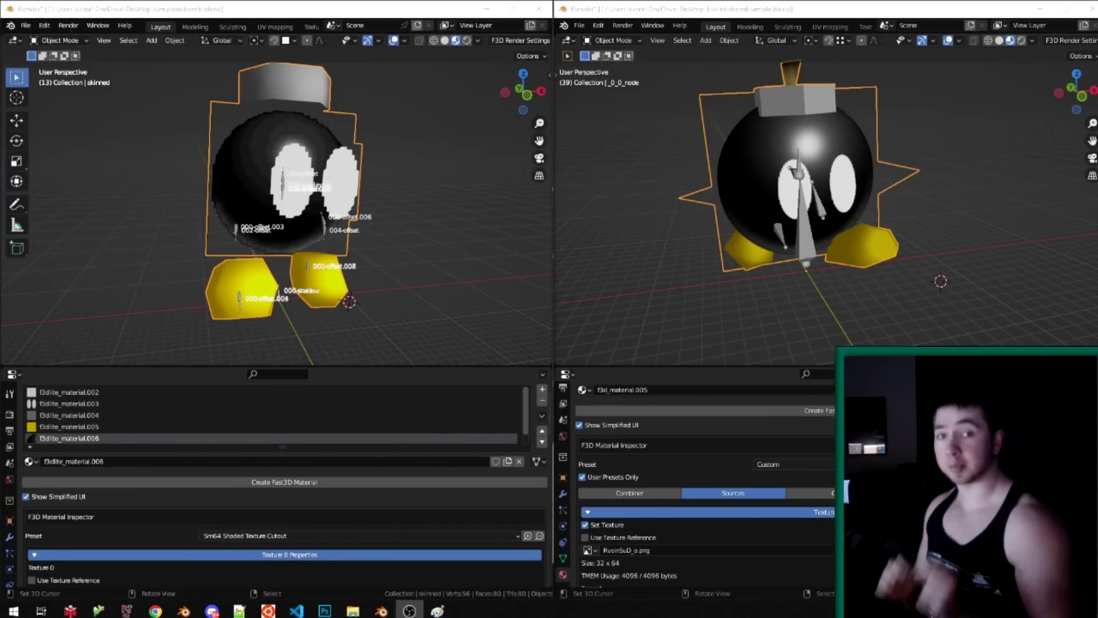
Orbit the custom Bob-omb to a new angle and start its animation playing
middle_drag(334, 202, 298, 191)
middle_drag(803, 207, 756, 187)
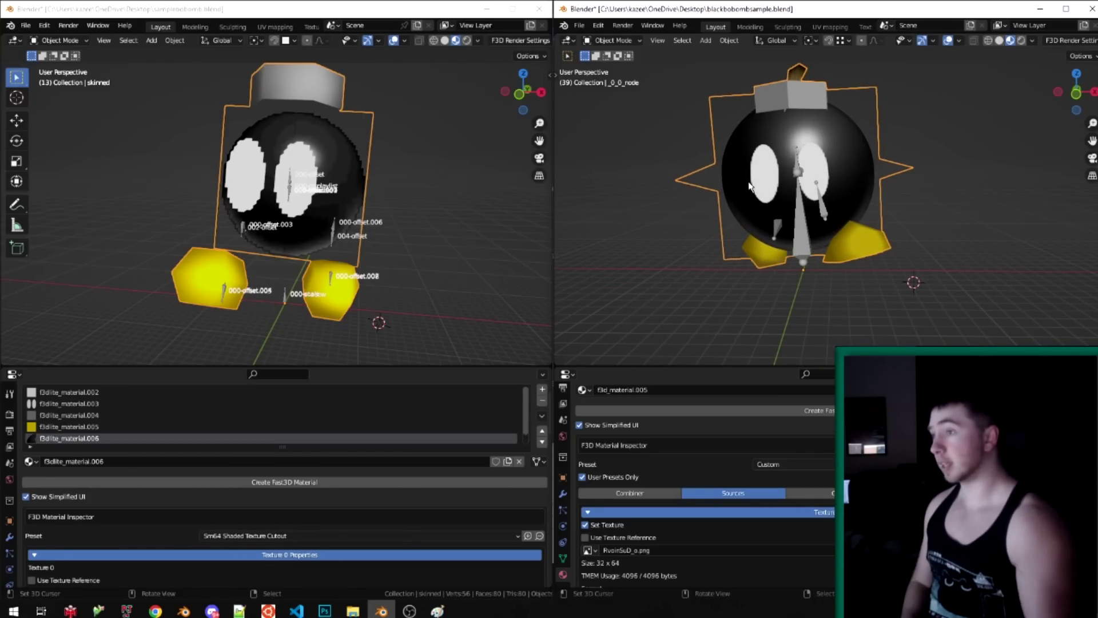
middle_drag(182, 176, 382, 180)
key(space)
key(space)
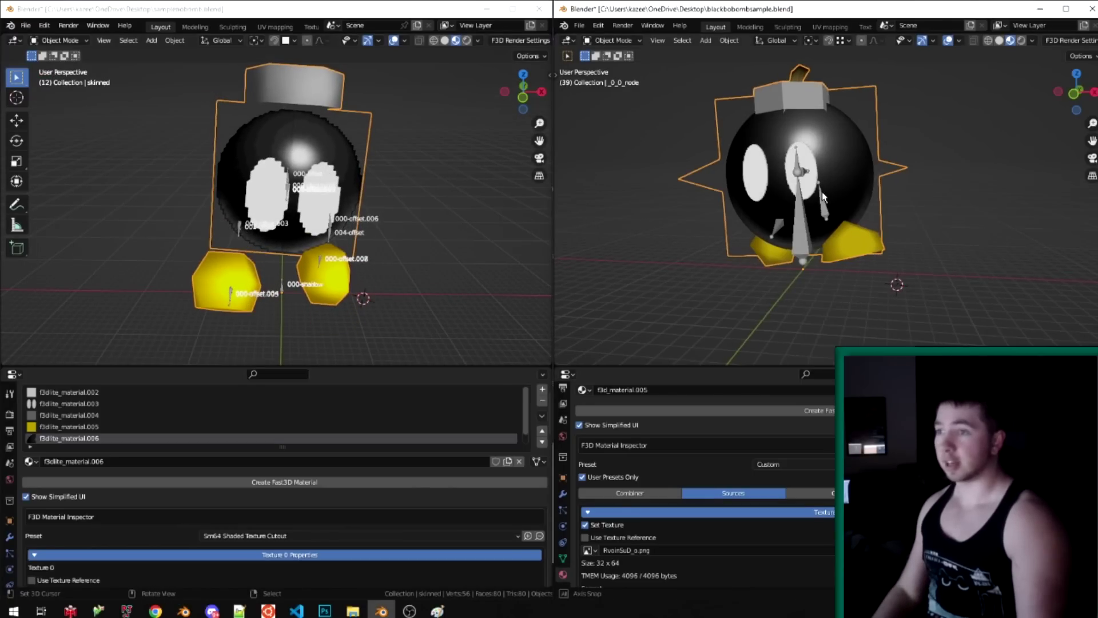
Orbit the reference Bob-omb and play its blackbobombsample animation alongside
middle_drag(821, 191, 873, 227)
key(space)
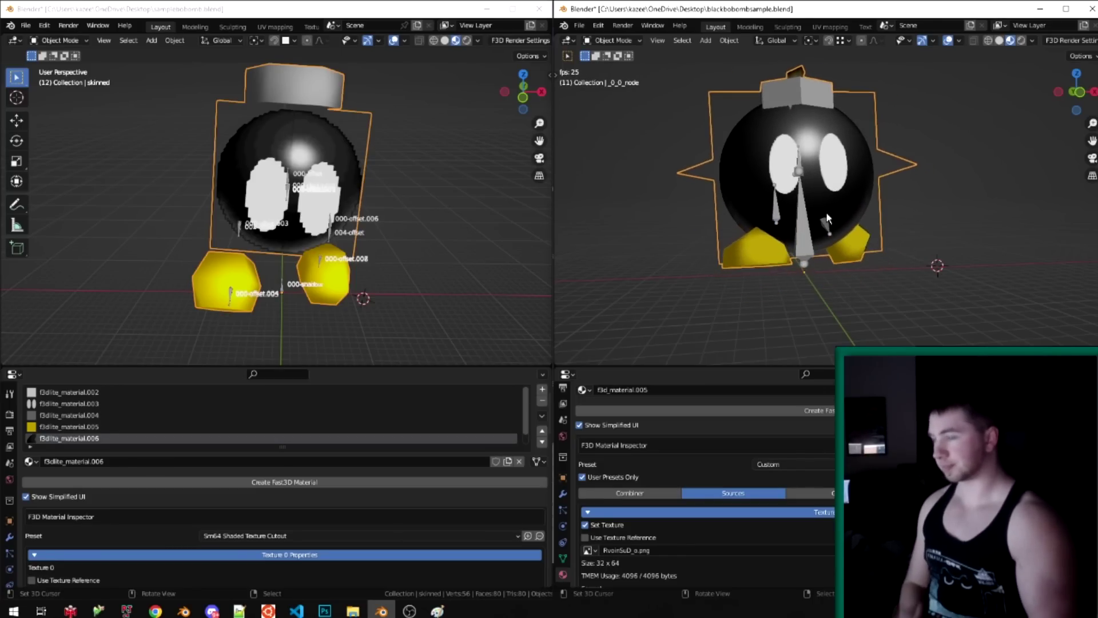
middle_drag(825, 211, 769, 184)
scroll(769, 184, up, 5)
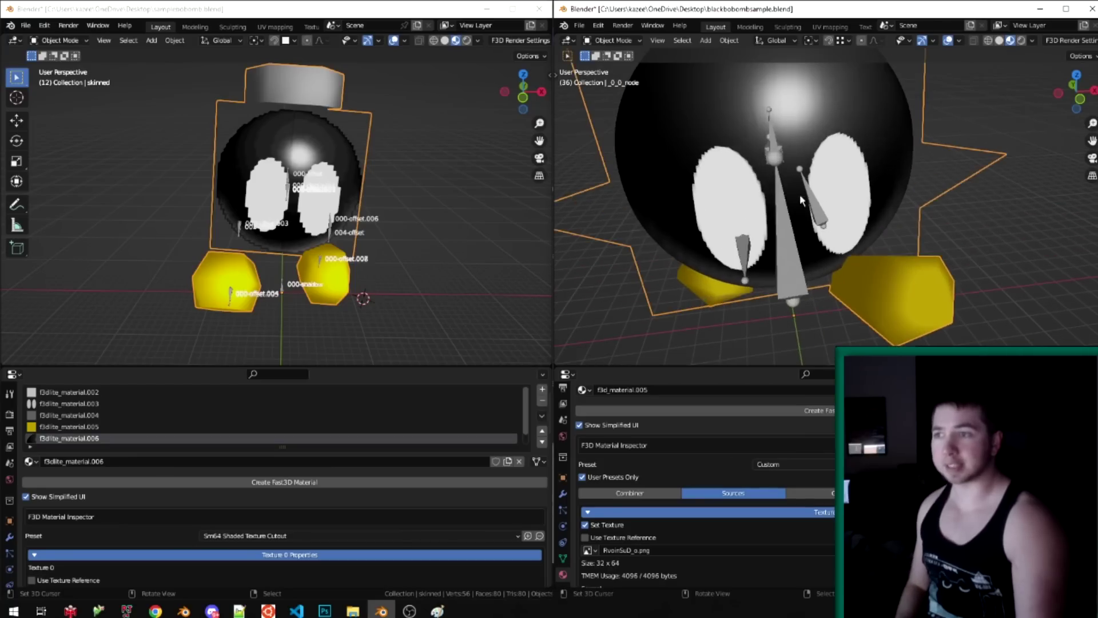
scroll(855, 255, down, 4)
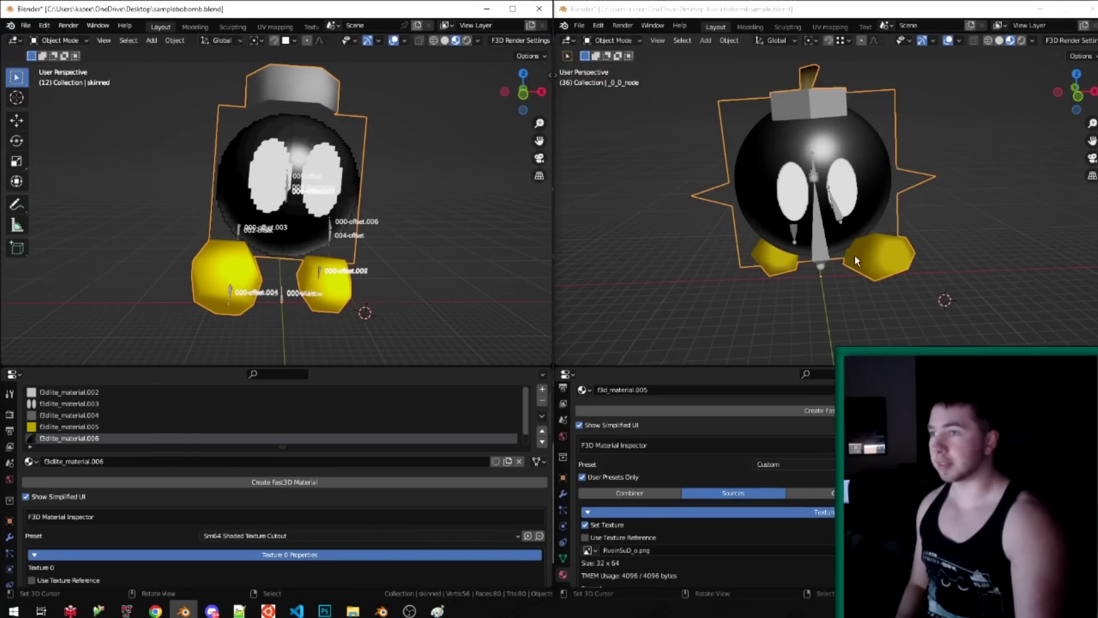
middle_drag(854, 255, 800, 92)
scroll(800, 91, up, 6)
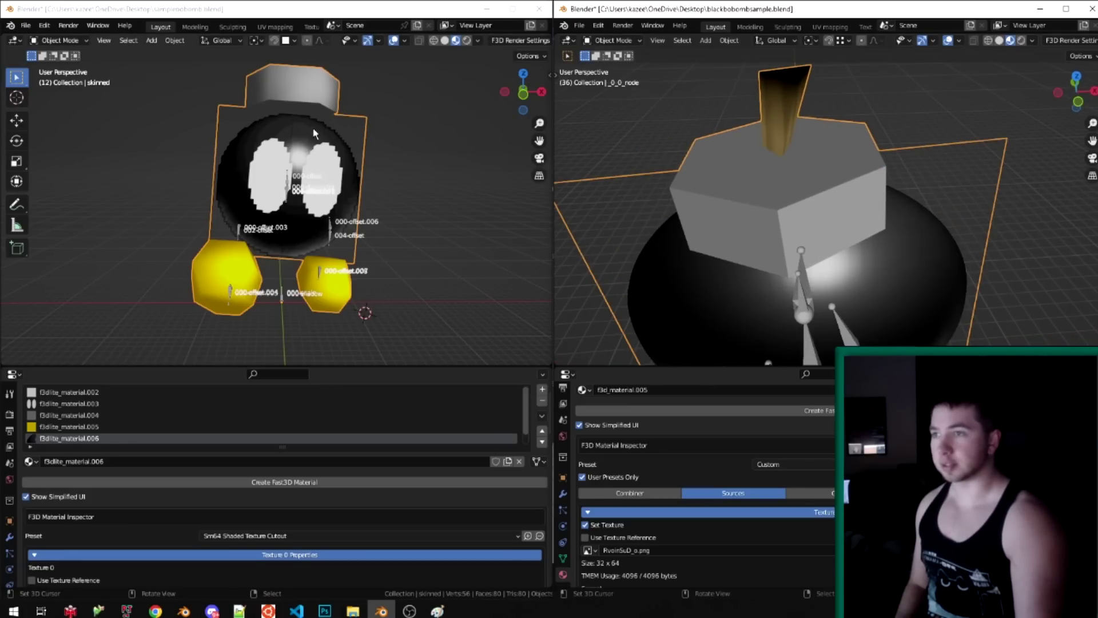
middle_drag(314, 134, 316, 171)
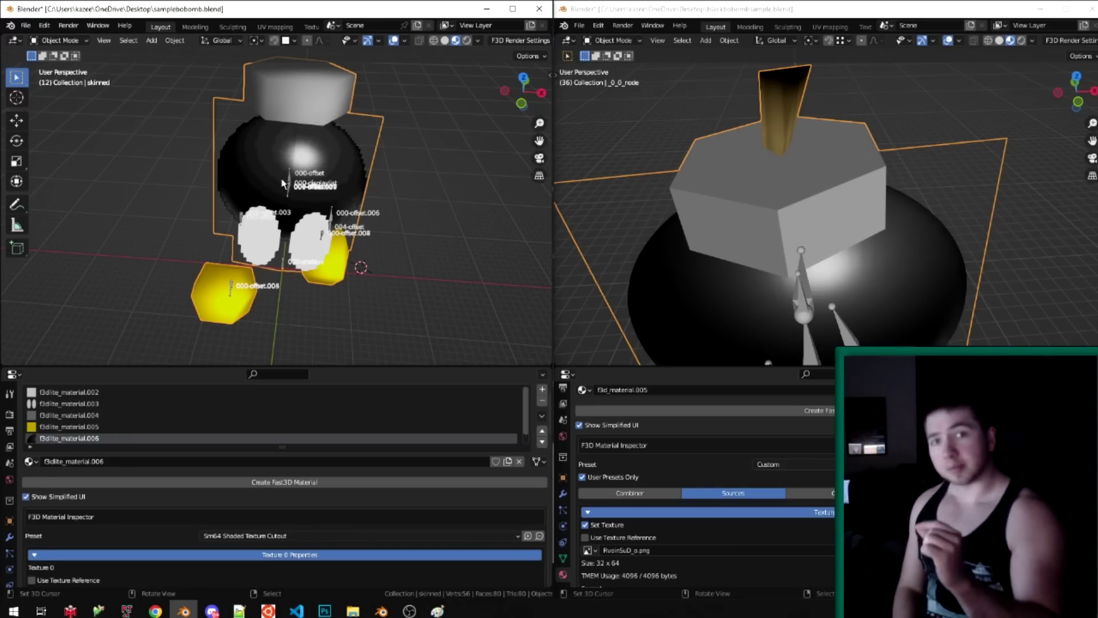
middle_drag(383, 127, 395, 132)
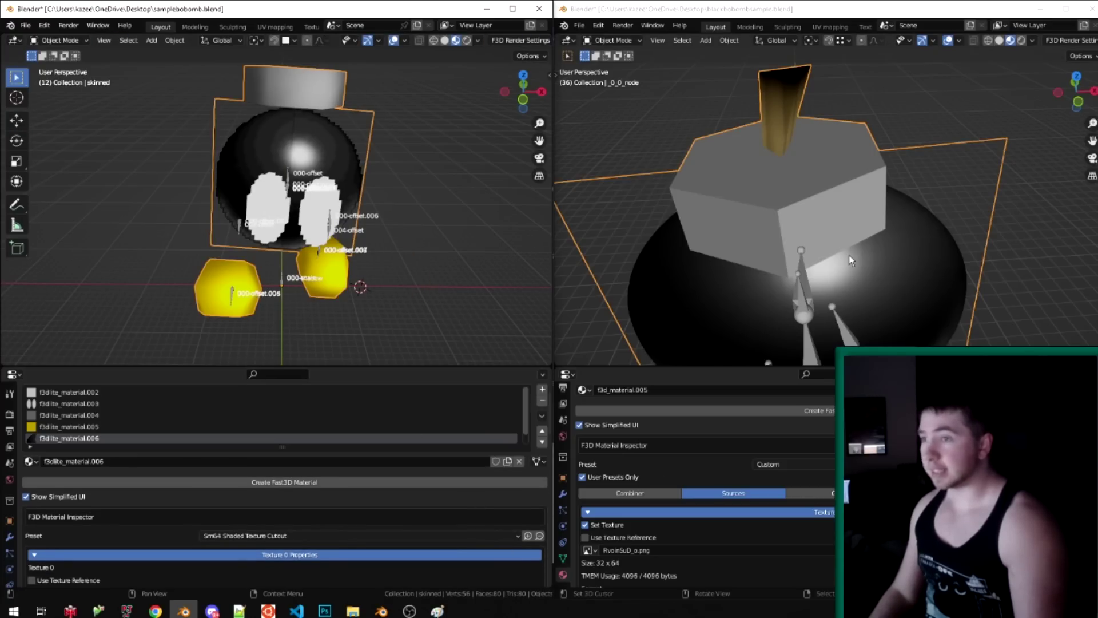
middle_drag(850, 261, 826, 153)
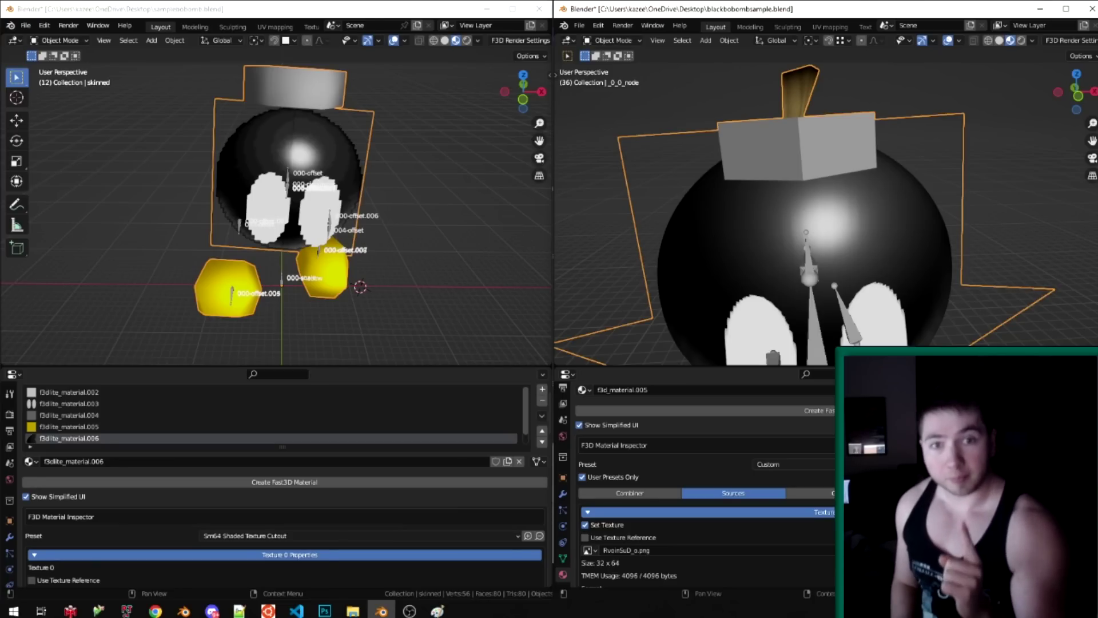
Put the custom Bob-omb in Edit Mode and view its f3dlite_material.003 texture settings
click(380, 224)
key(Tab)
middle_drag(265, 181, 309, 217)
click(172, 404)
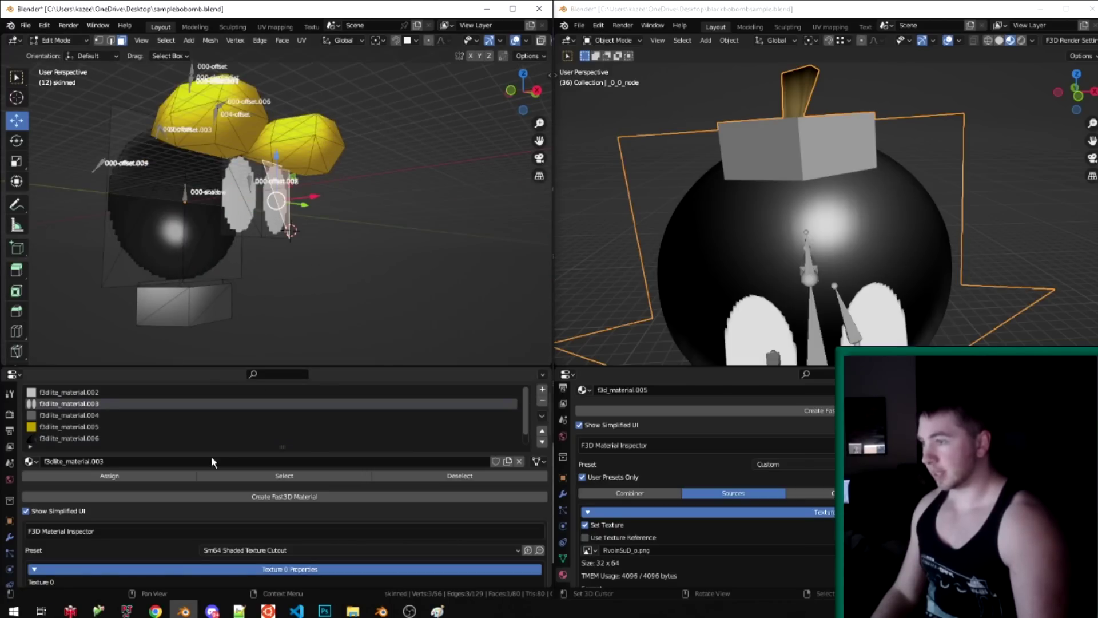
scroll(205, 527, down, 5)
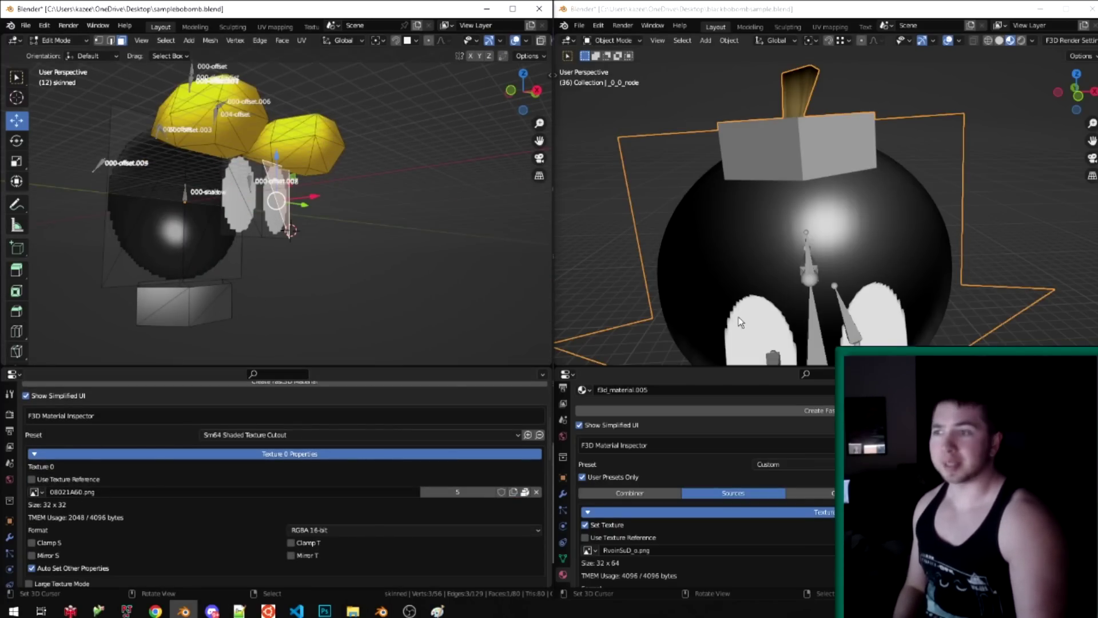
In Edit Mode, compare the reference eye and billboard textures (08011A60.png, 32 x 64) with the custom body
middle_drag(743, 217, 765, 190)
scroll(765, 189, down, 2)
key(Tab)
click(715, 257)
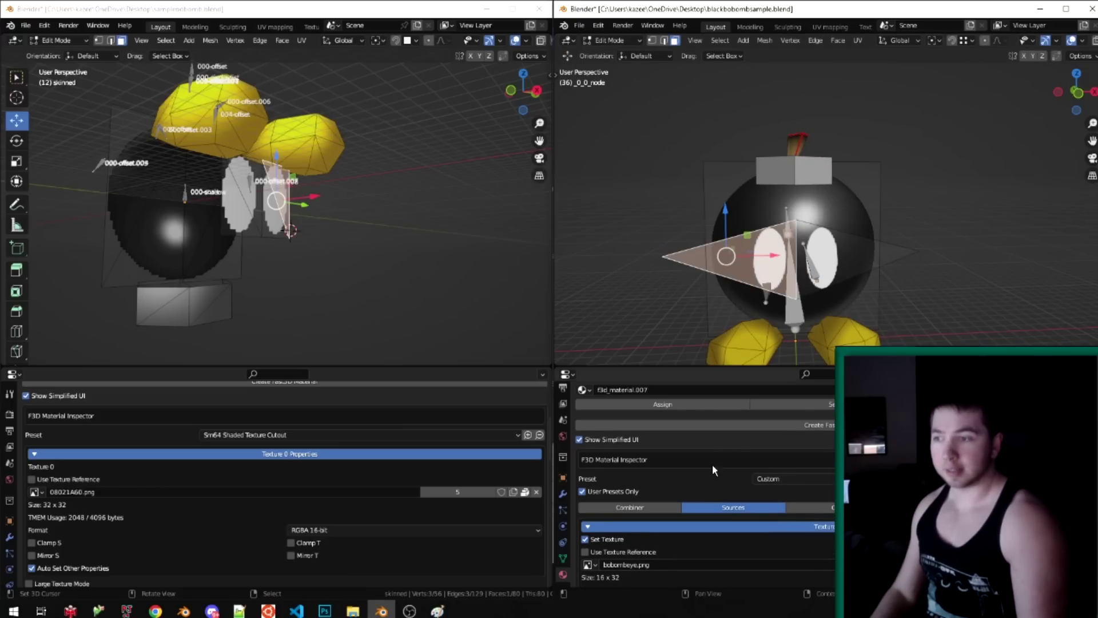
scroll(711, 465, down, 4)
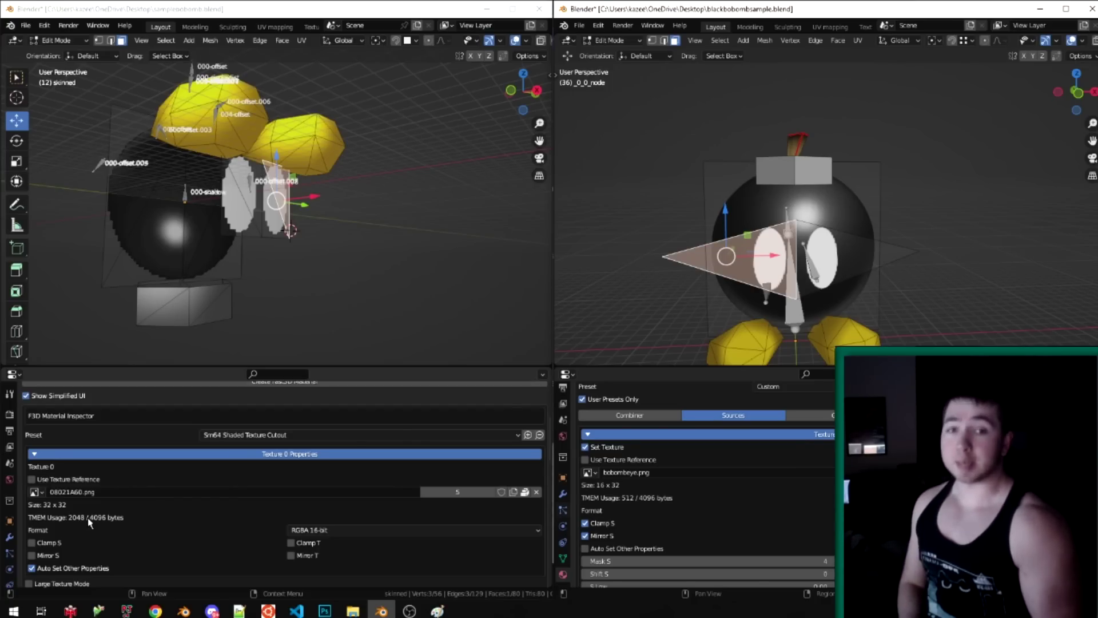
click(737, 233)
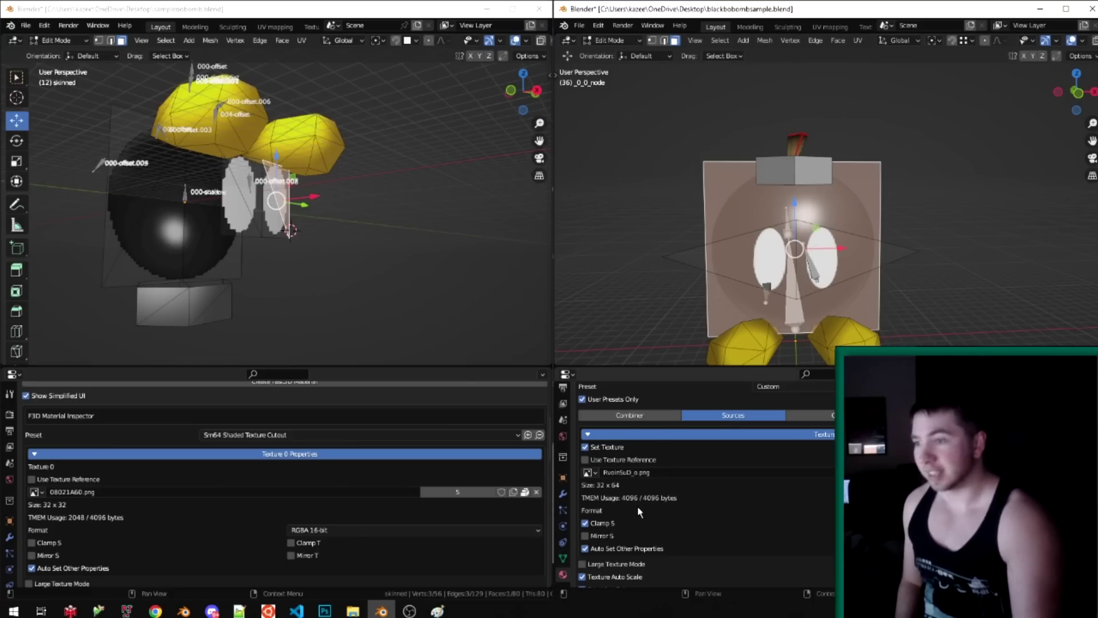
click(170, 252)
Check the reference fuse's cs_stone11_alb texture, then return the reference mesh to Object Mode
scroll(170, 252, up, 1)
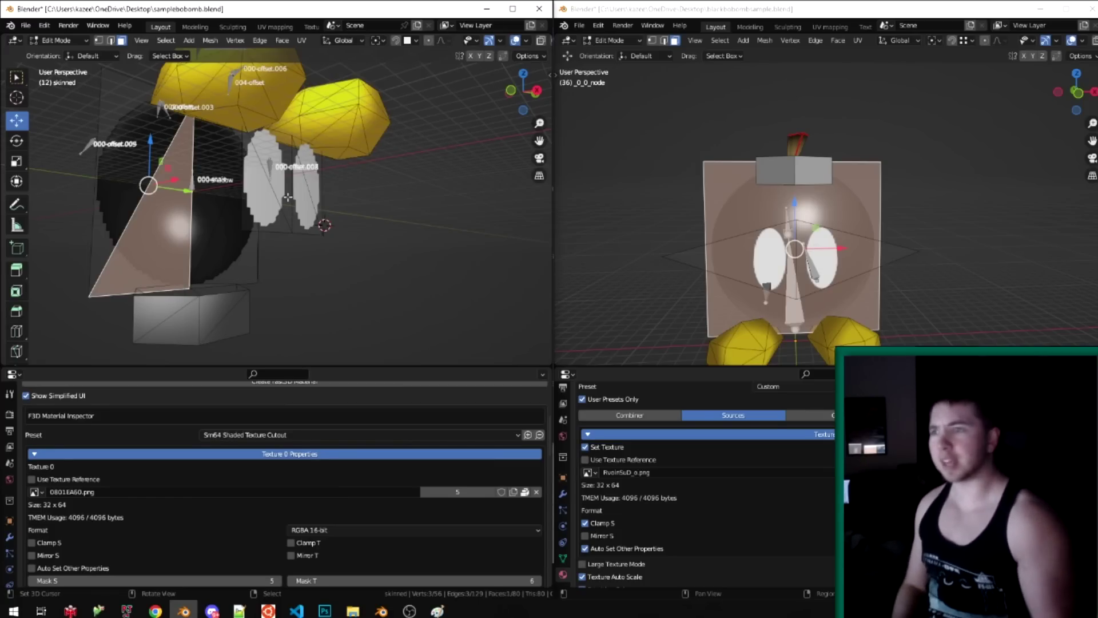
click(791, 127)
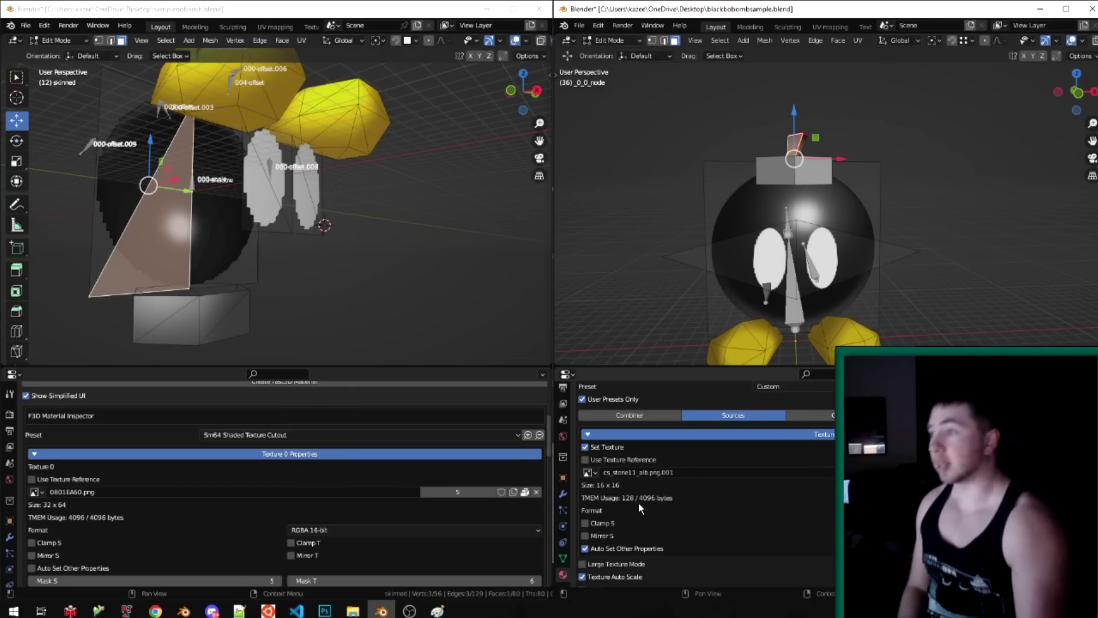
key(Tab)
key(Tab)
middle_drag(188, 172, 321, 223)
scroll(323, 228, up, 4)
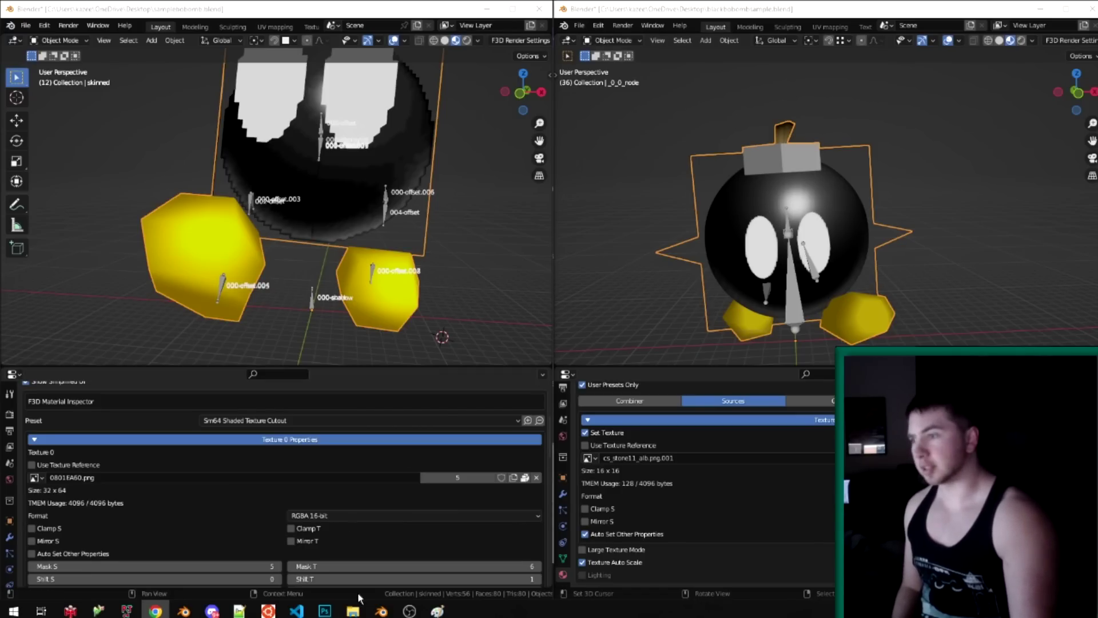
Bring Visual Studio Code forward and move it onto this screen
mouse_move(296, 610)
click(211, 578)
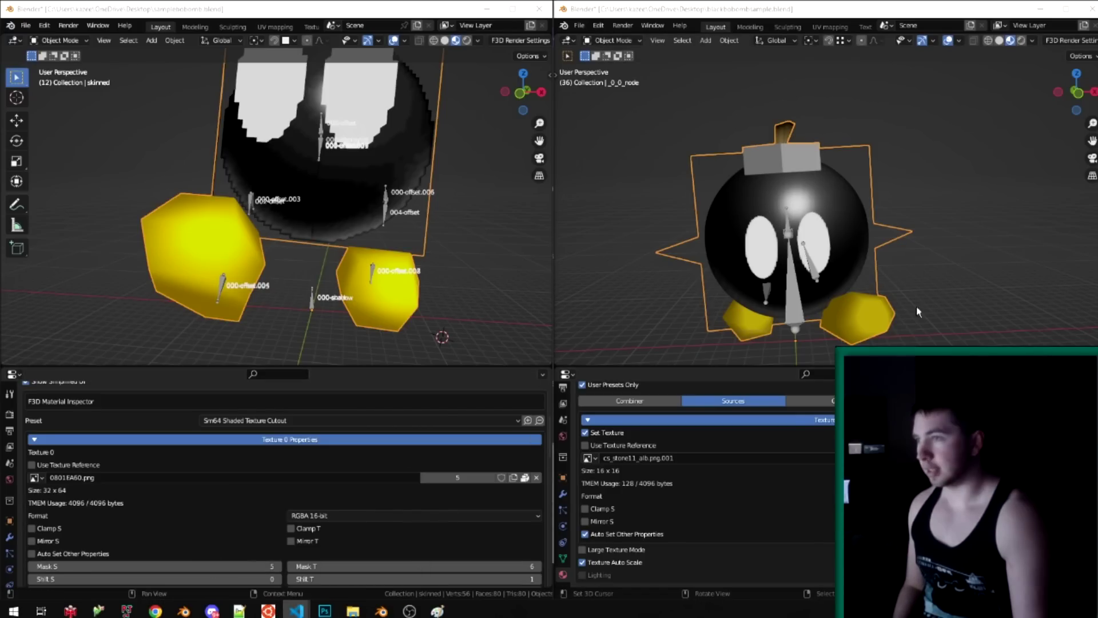
key(super+shift+Left)
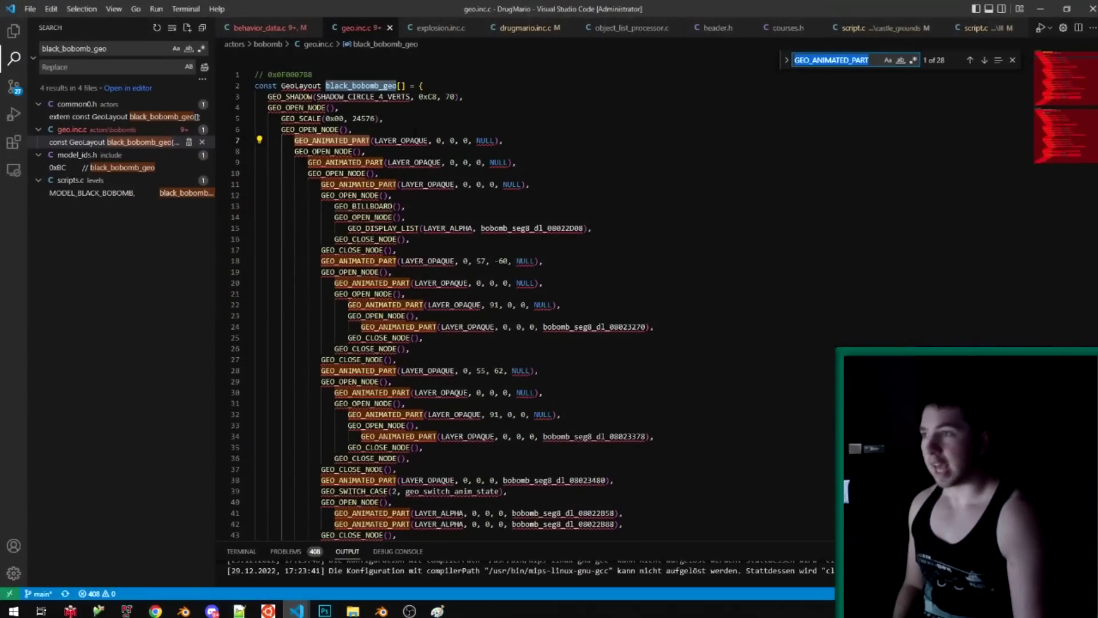
Read through the black_bobomb_geo GeoLayout in geo.inc.c, then refocus the reference Bob-omb in Blender
click(611, 210)
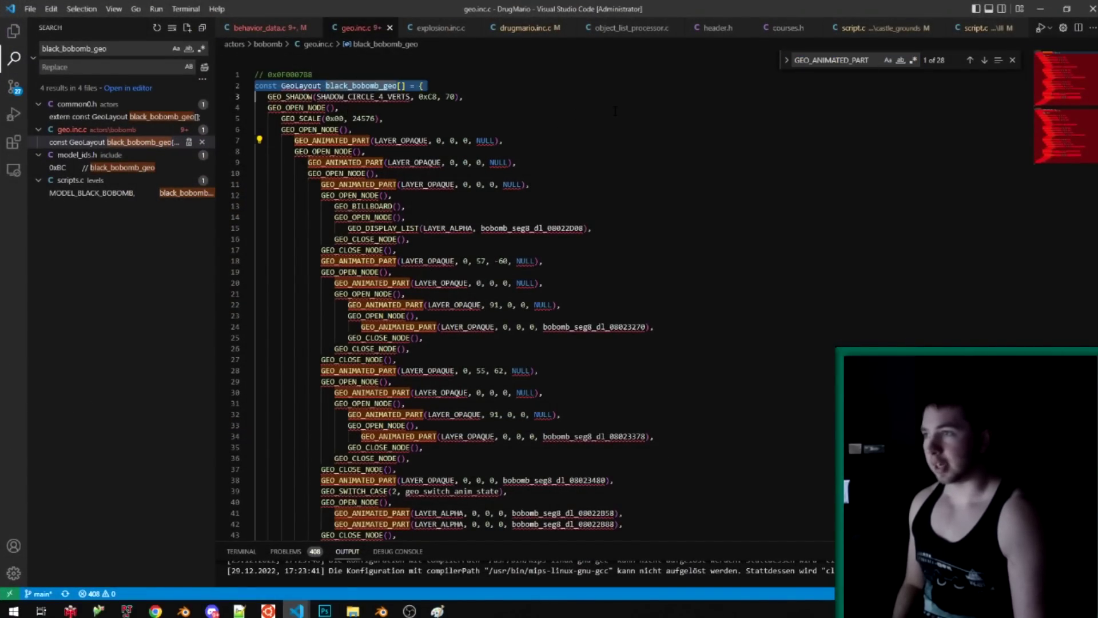
scroll(695, 193, down, 2)
scroll(695, 192, down, 15)
scroll(695, 192, up, 14)
scroll(694, 192, up, 3)
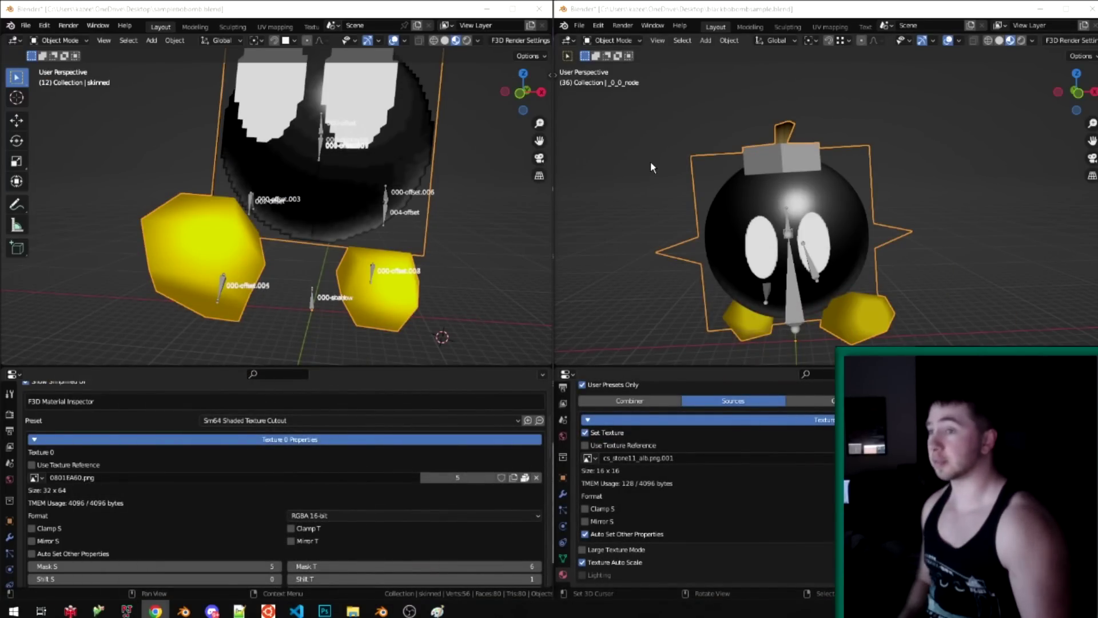
click(772, 212)
Inspect the reference billboard plane's texture settings in Edit Mode, then return to Object Mode
key(Tab)
click(773, 208)
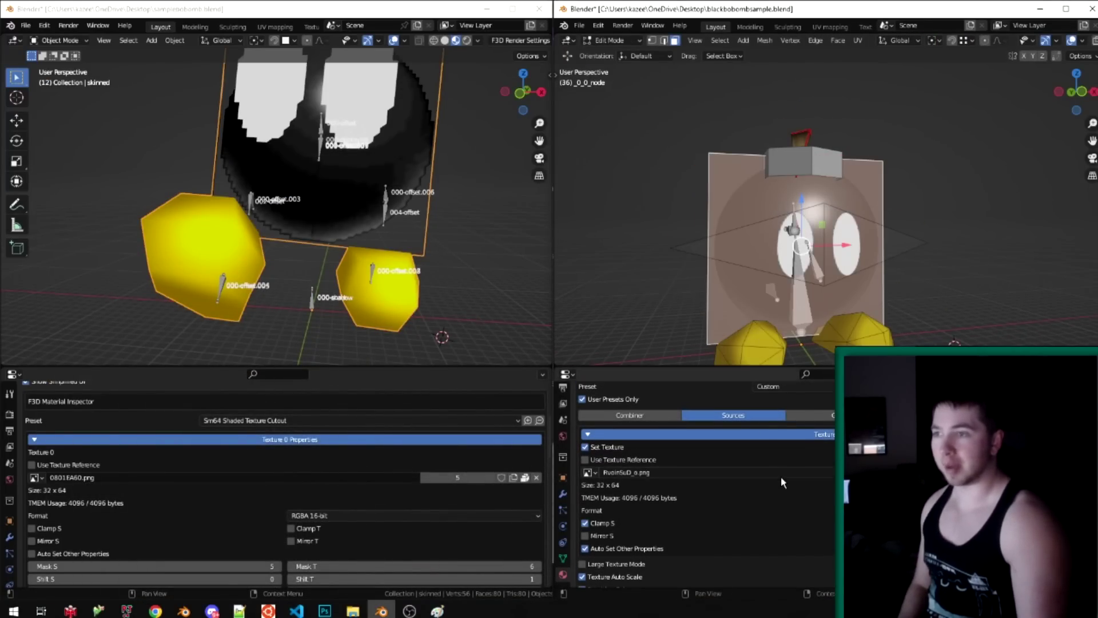
scroll(777, 478, down, 2)
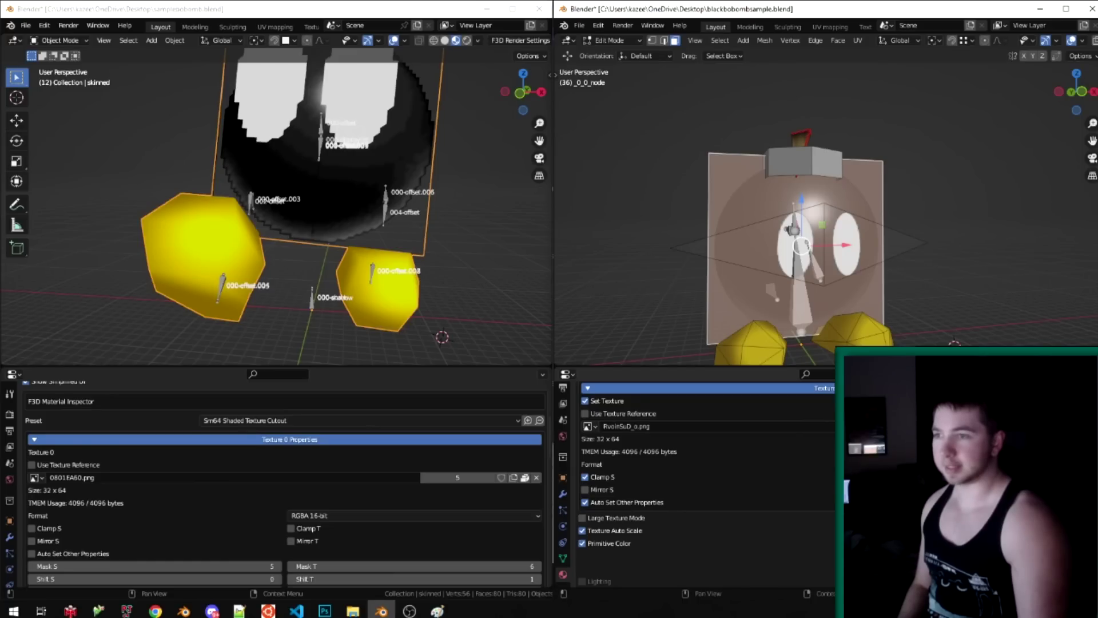
key(Tab)
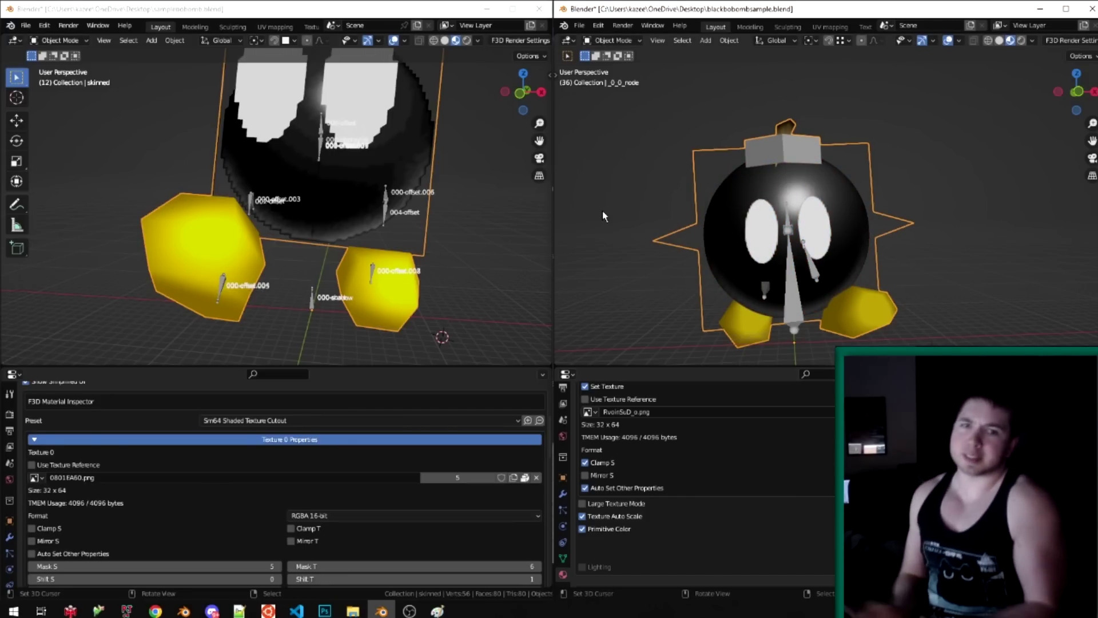
click(126, 611)
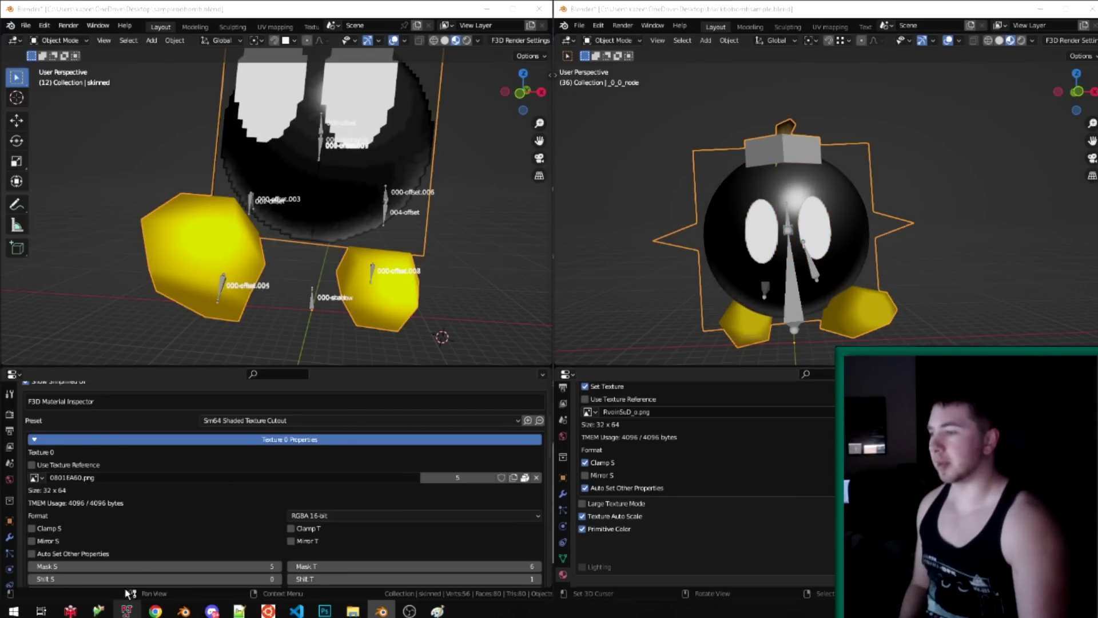
Load the modded game ROM from the Project64 list
double_click(327, 62)
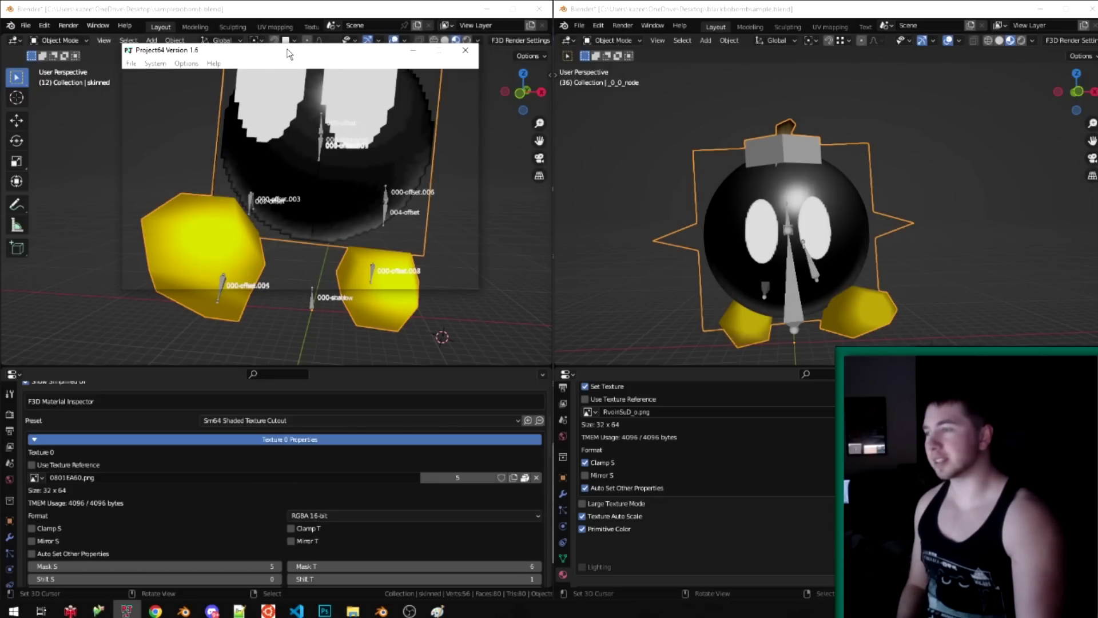